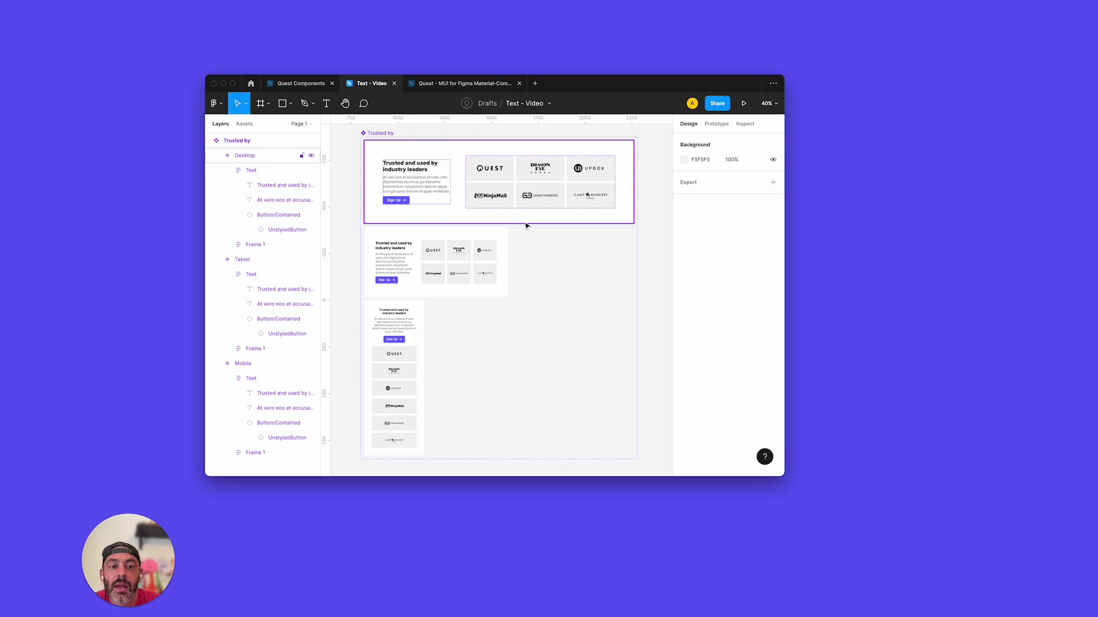
# Inspect the font settings of the heading and the body paragraph in the Desktop variant.
pyautogui.doubleClick(411, 169)
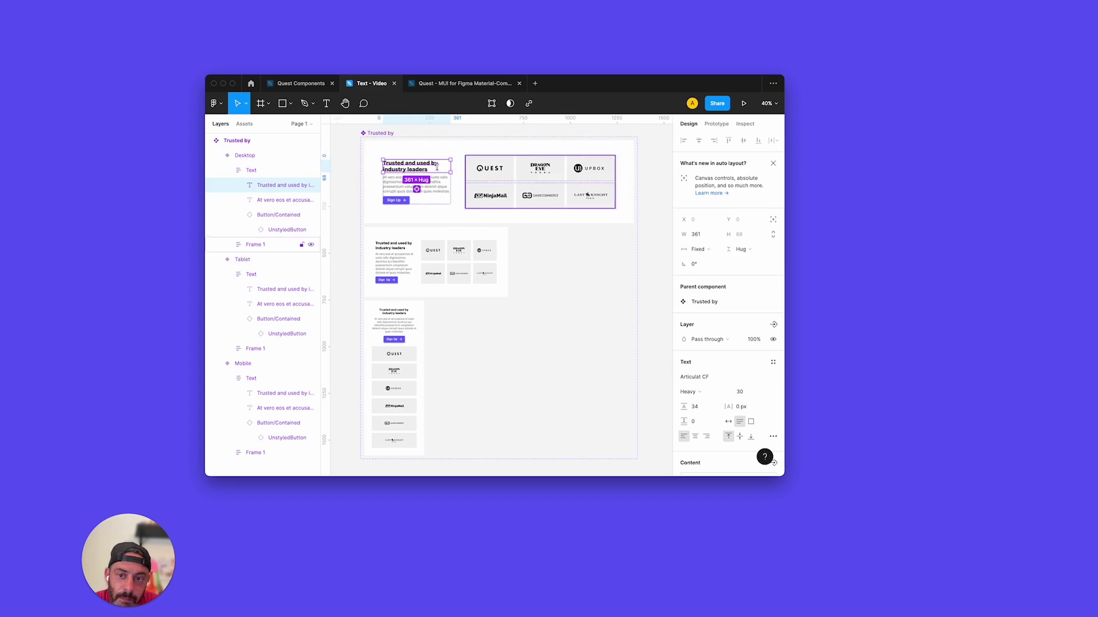
pyautogui.press('Tab')
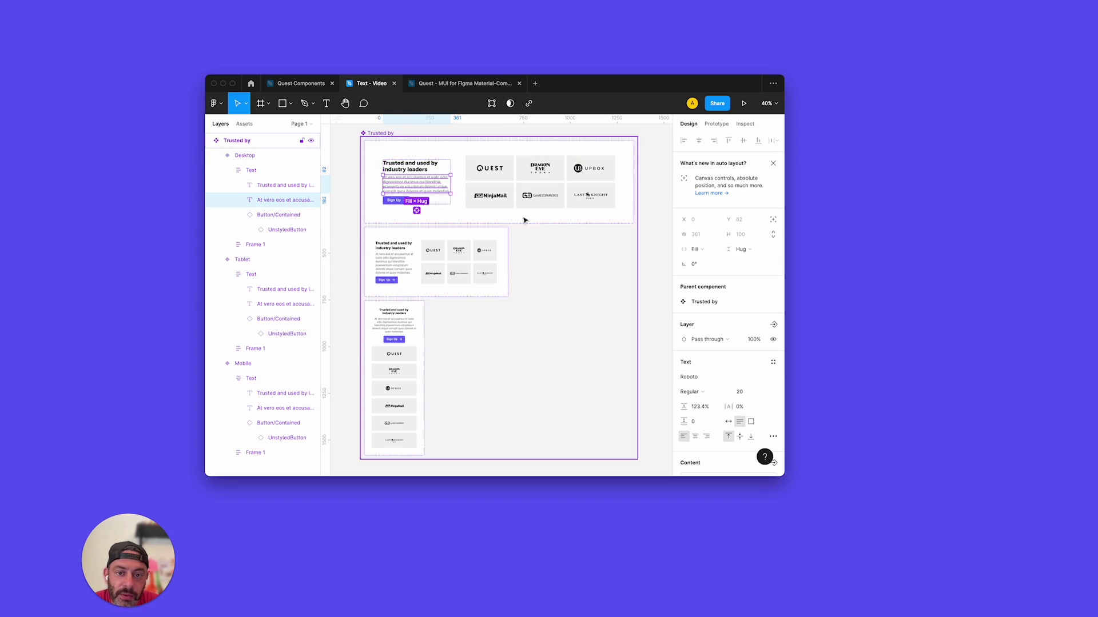
pyautogui.click(414, 173)
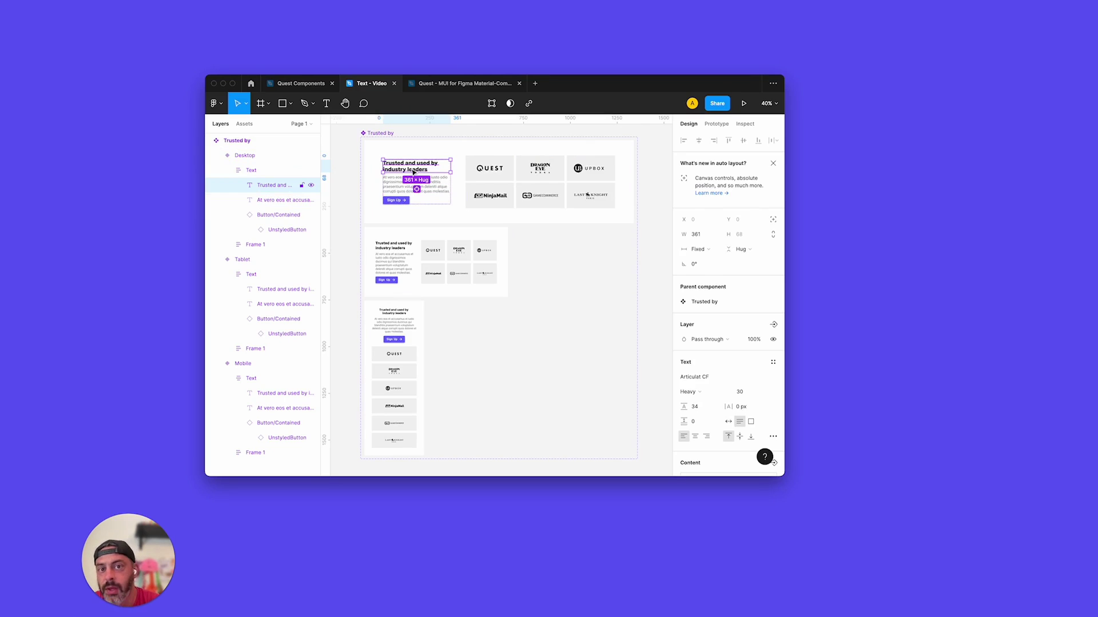
# Export the whole Trusted by component with the Quest - Figma to React plugin and open the result in Quest.
pyautogui.click(385, 136)
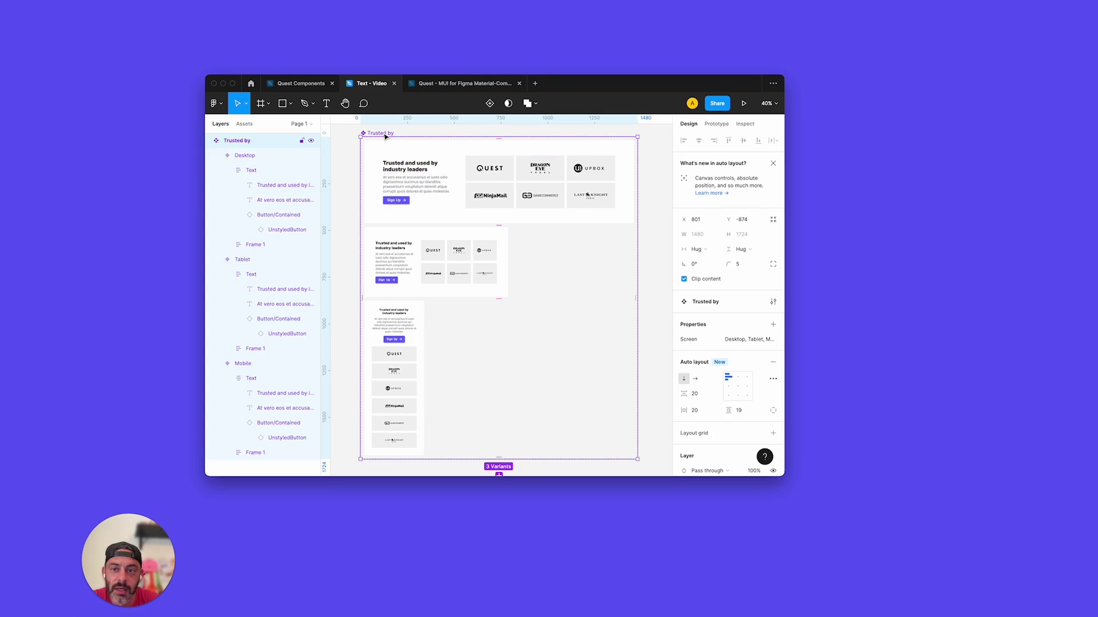
pyautogui.click(216, 103)
pyautogui.moveTo(276, 235)
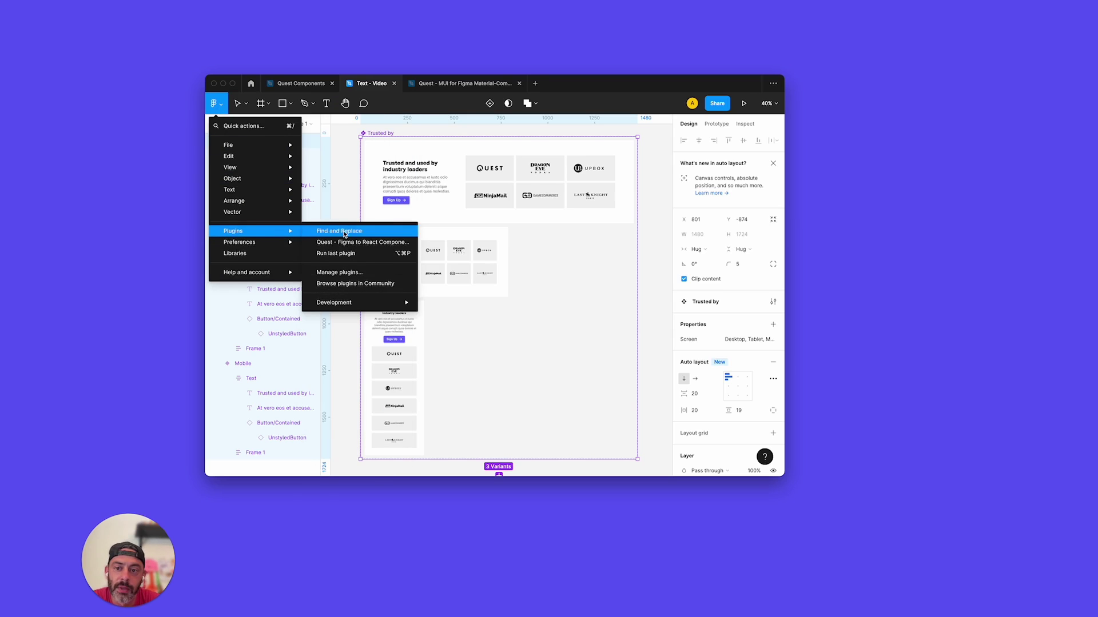
pyautogui.click(360, 242)
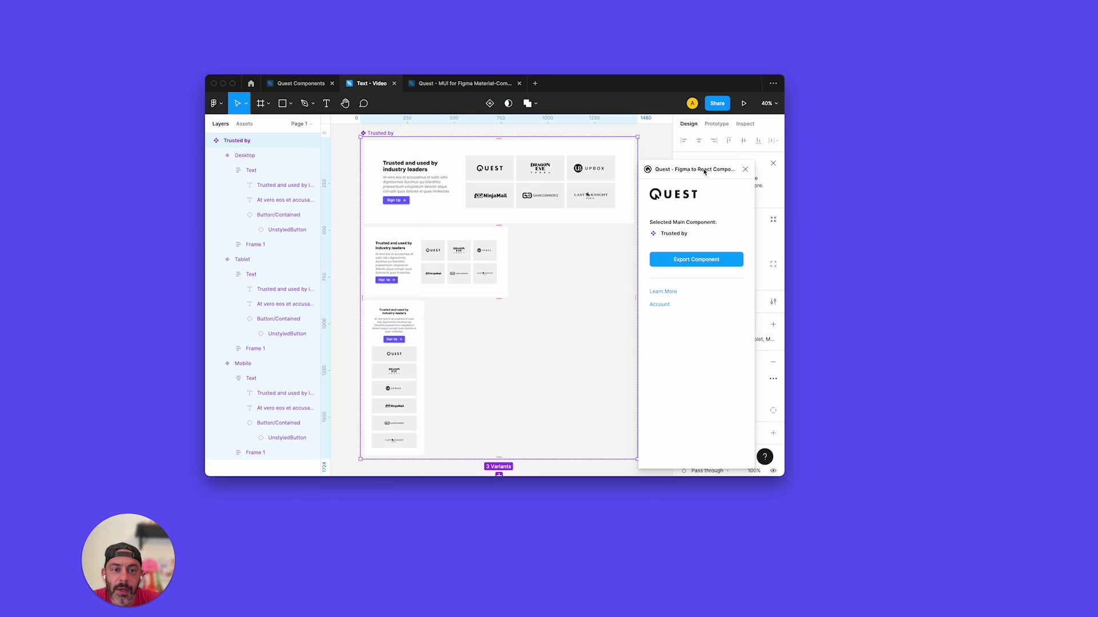
pyautogui.click(739, 261)
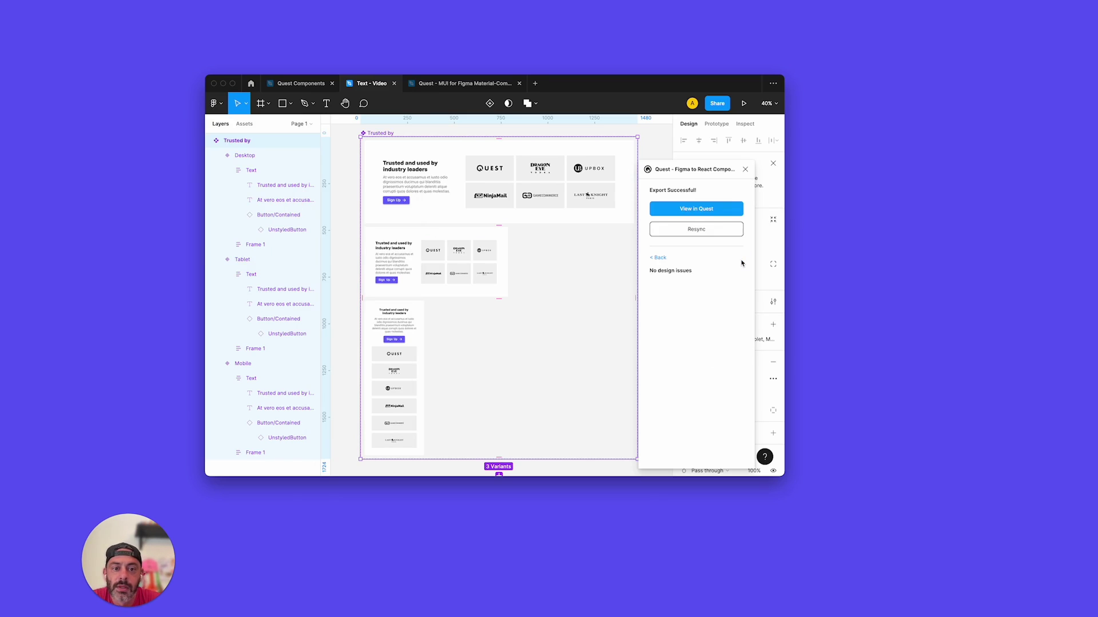
pyautogui.click(728, 214)
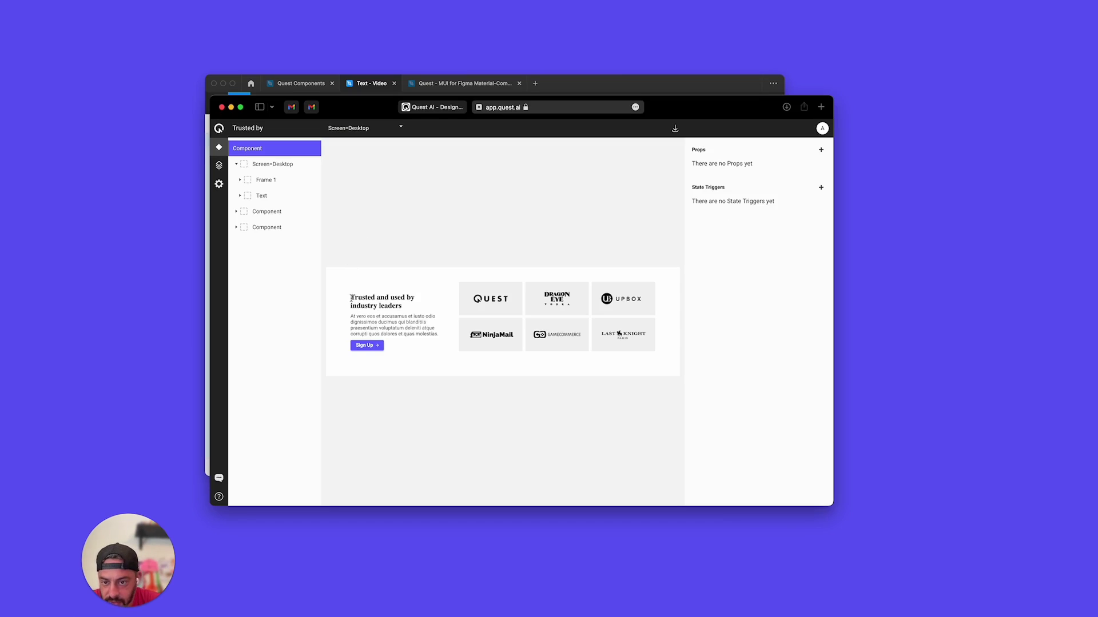
# Check how the heading and paragraph fonts render in the exported component's Desktop preview.
pyautogui.moveTo(350, 298)
pyautogui.mouseDown()
pyautogui.moveTo(405, 308)
pyautogui.moveTo(347, 301)
pyautogui.mouseUp()
pyautogui.click(409, 311)
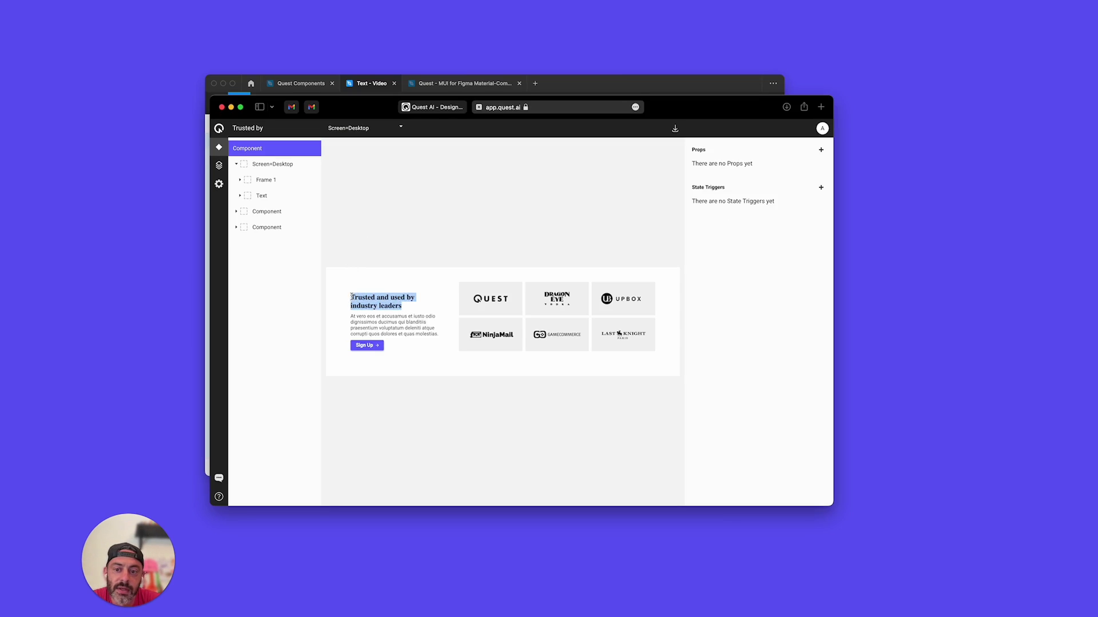
pyautogui.click(351, 296)
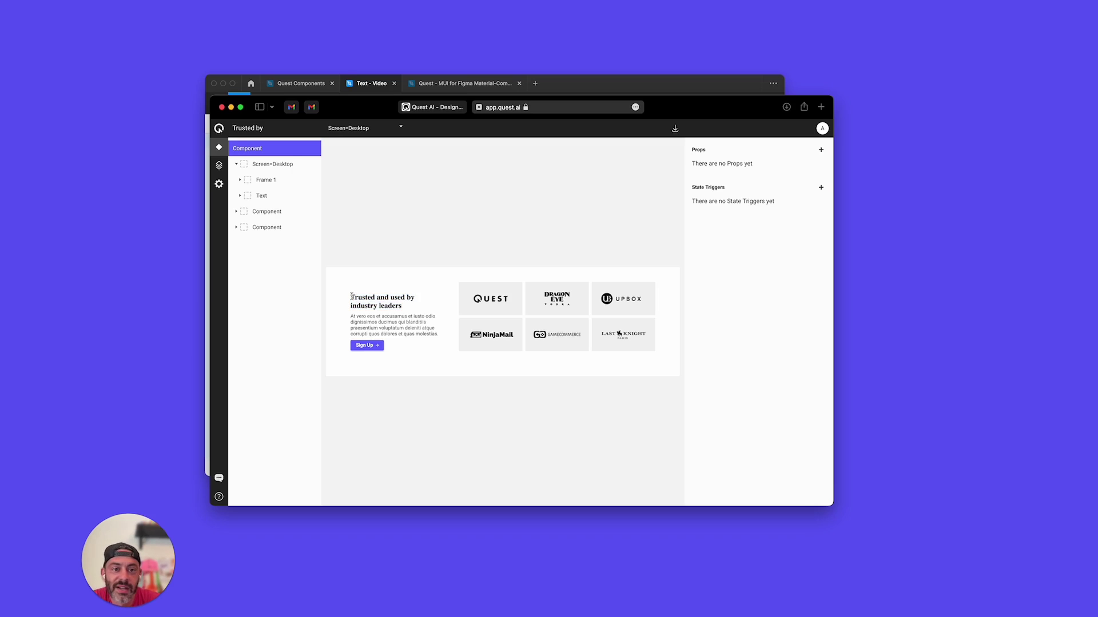
pyautogui.moveTo(351, 296); pyautogui.dragTo(441, 342)
pyautogui.click(442, 342)
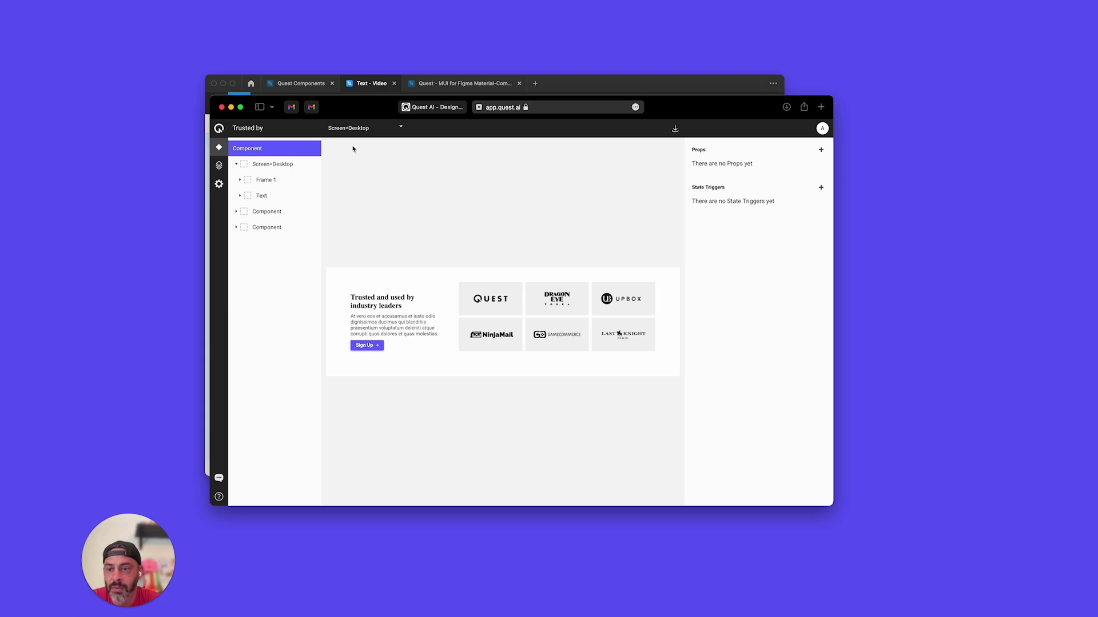
# Start a display font import in the app settings and choose ArticulatCF-Heavy.otf, found by searching for "artic", as the font file.
pyautogui.click(219, 186)
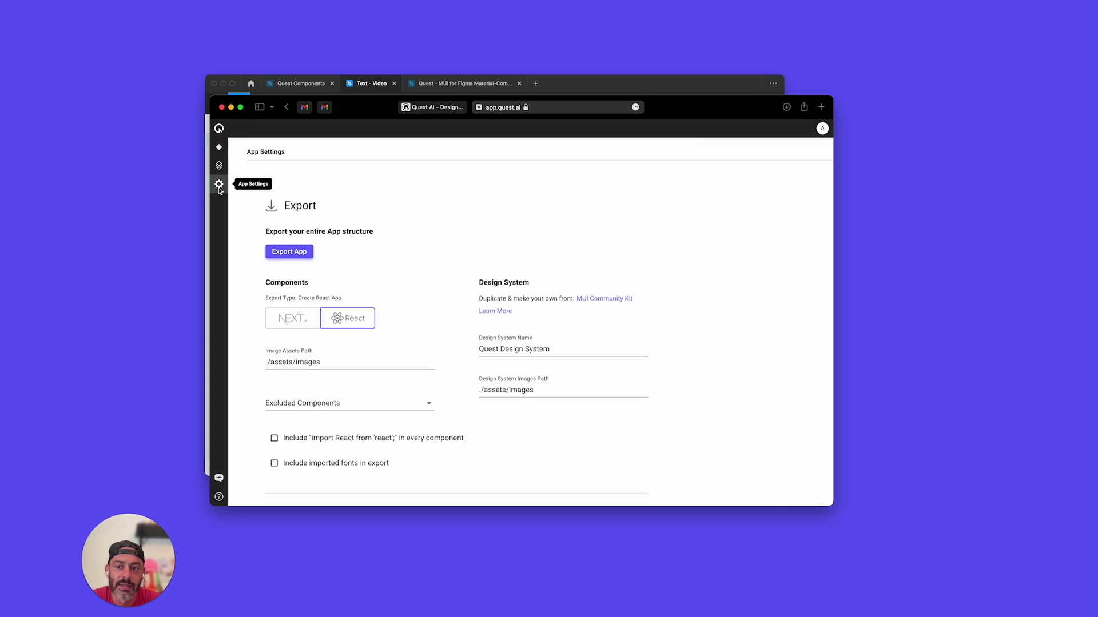
pyautogui.scroll(-5, 404, 276)
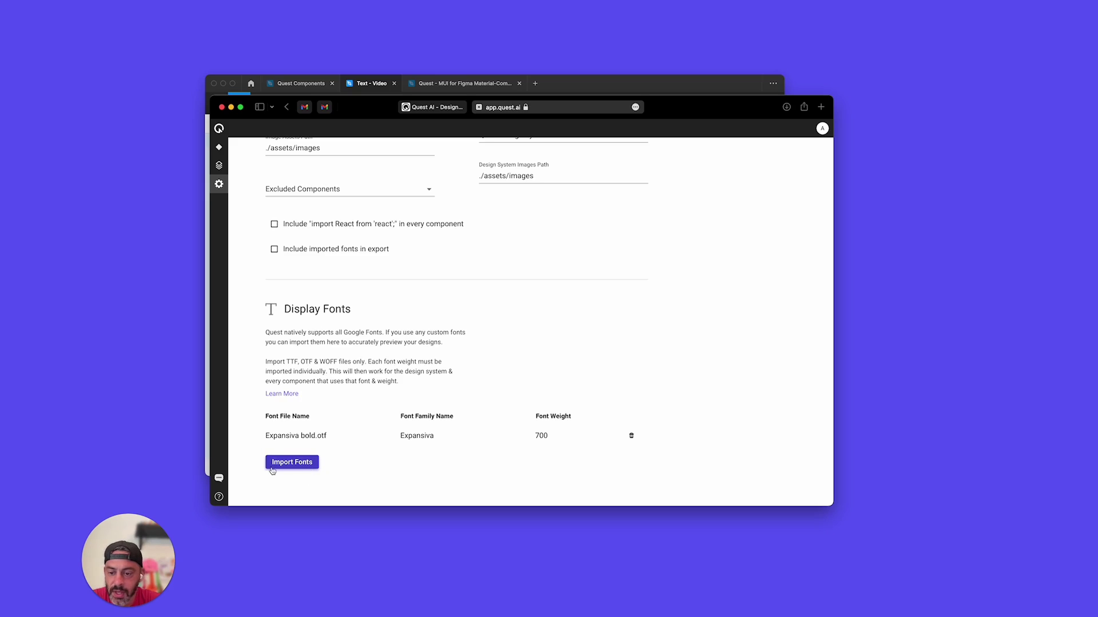
pyautogui.click(307, 467)
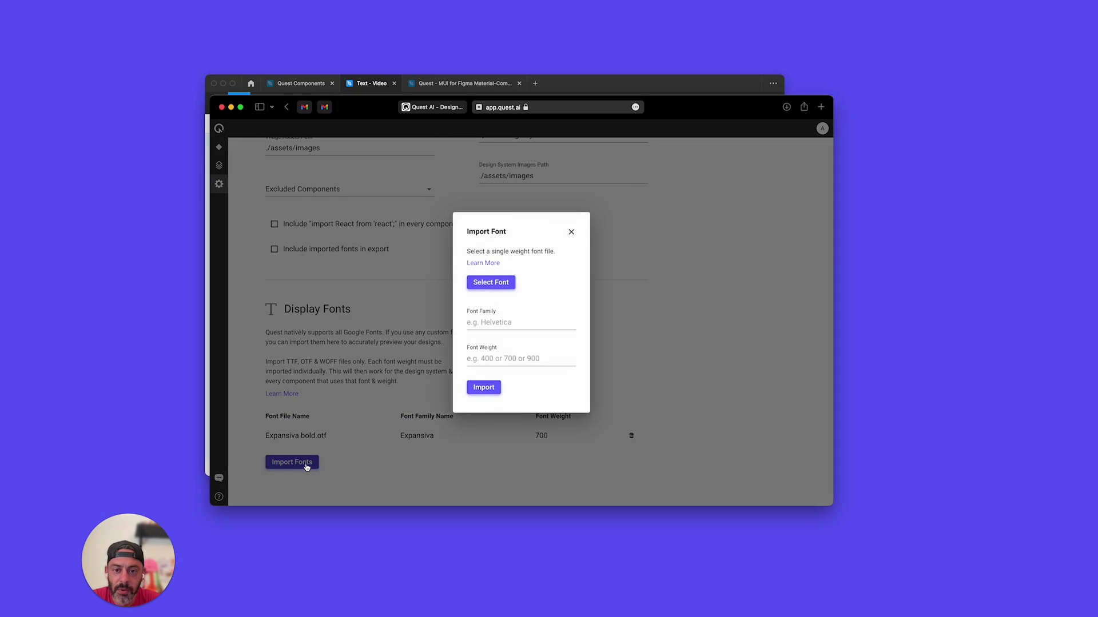
pyautogui.click(488, 283)
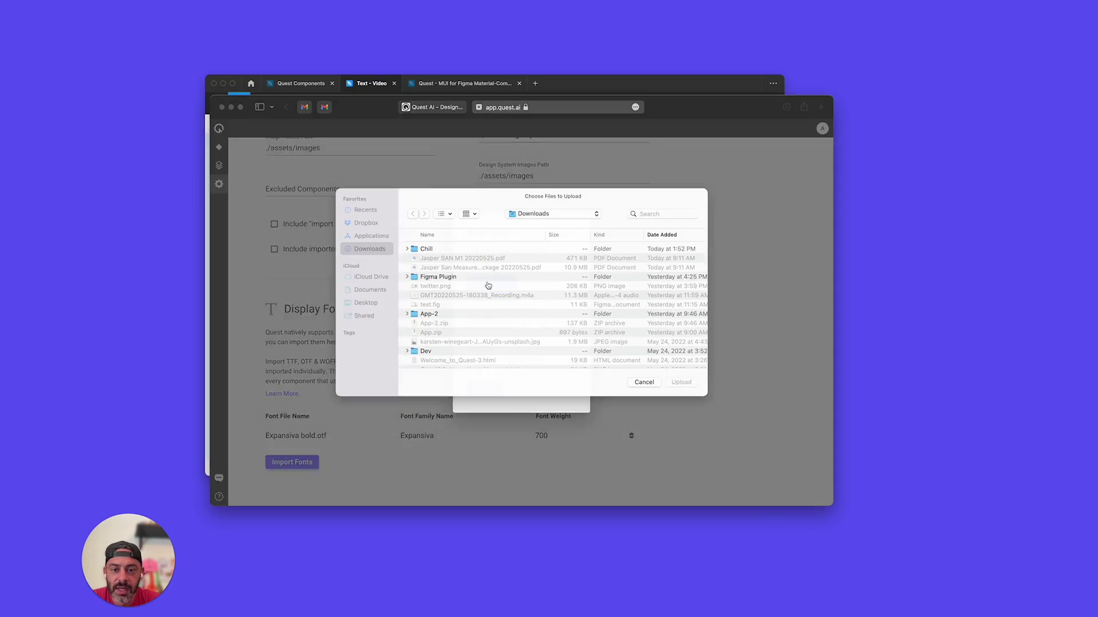
pyautogui.click(660, 221)
pyautogui.write('artic')
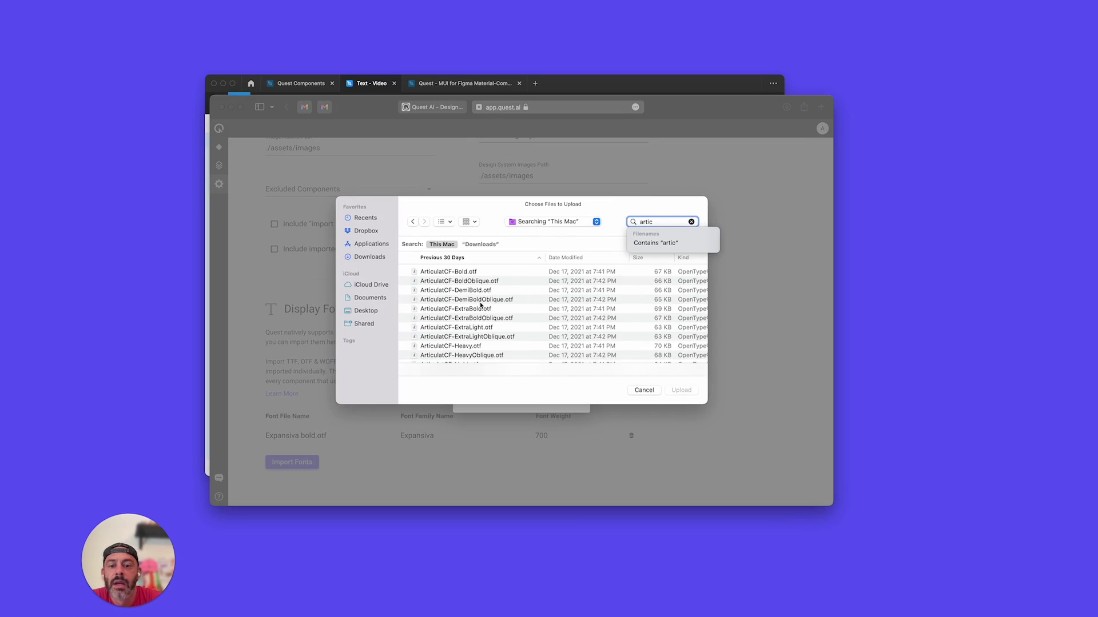
pyautogui.scroll(-3, 478, 307)
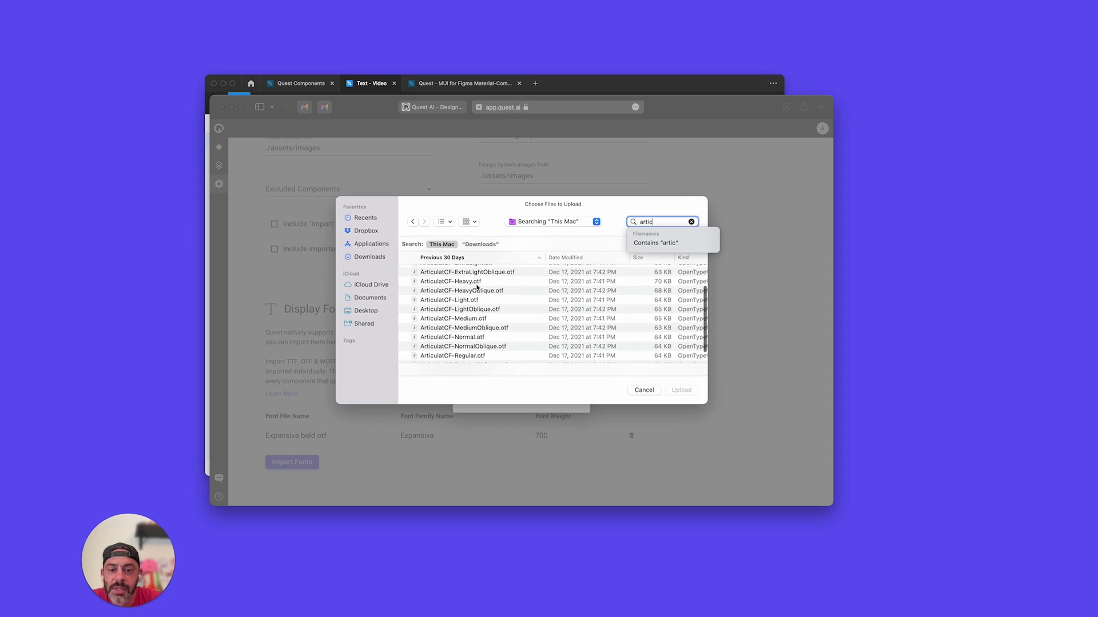
pyautogui.click(475, 283)
pyautogui.click(688, 391)
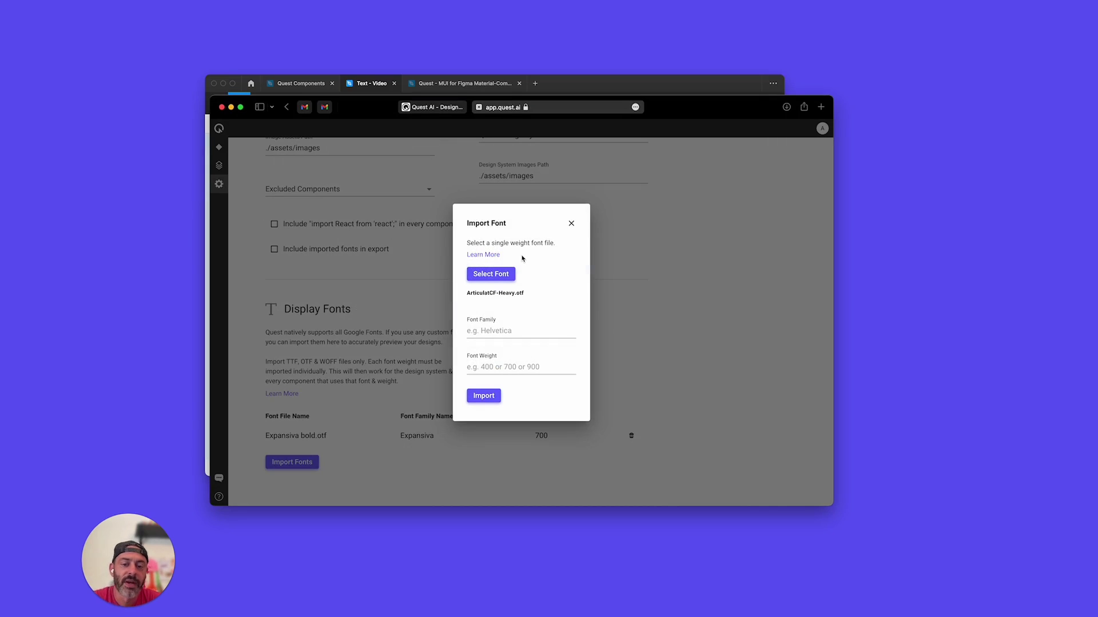
# Import the chosen font file with font family Articulat CF and font weight 900.
pyautogui.click(489, 368)
pyautogui.write('900')
pyautogui.click(484, 335)
pyautogui.write('Arti')
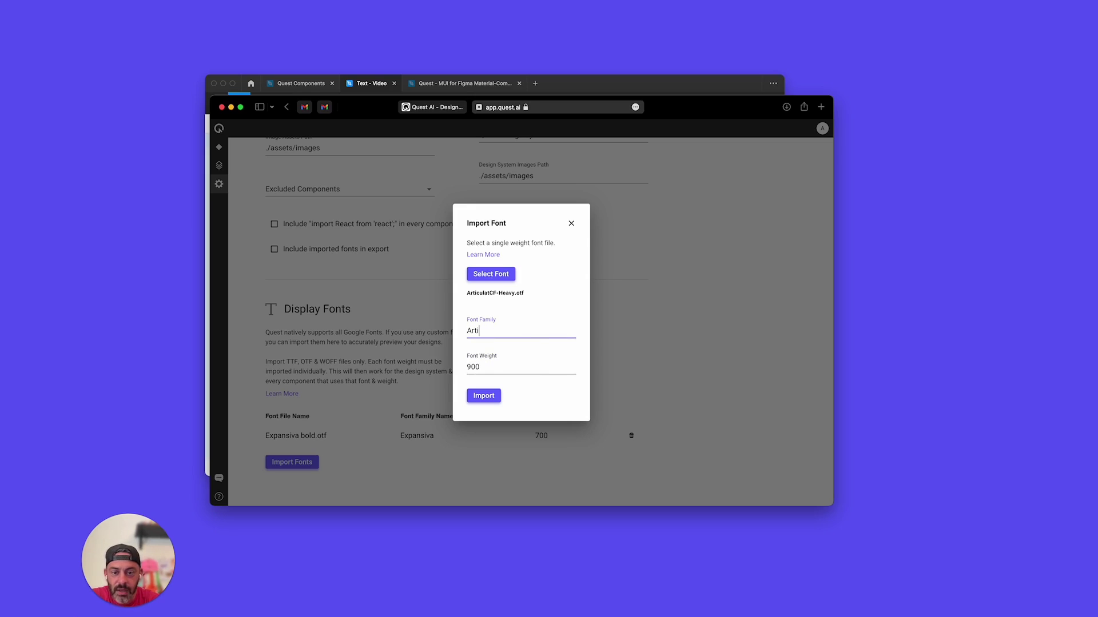
pyautogui.write('cult')
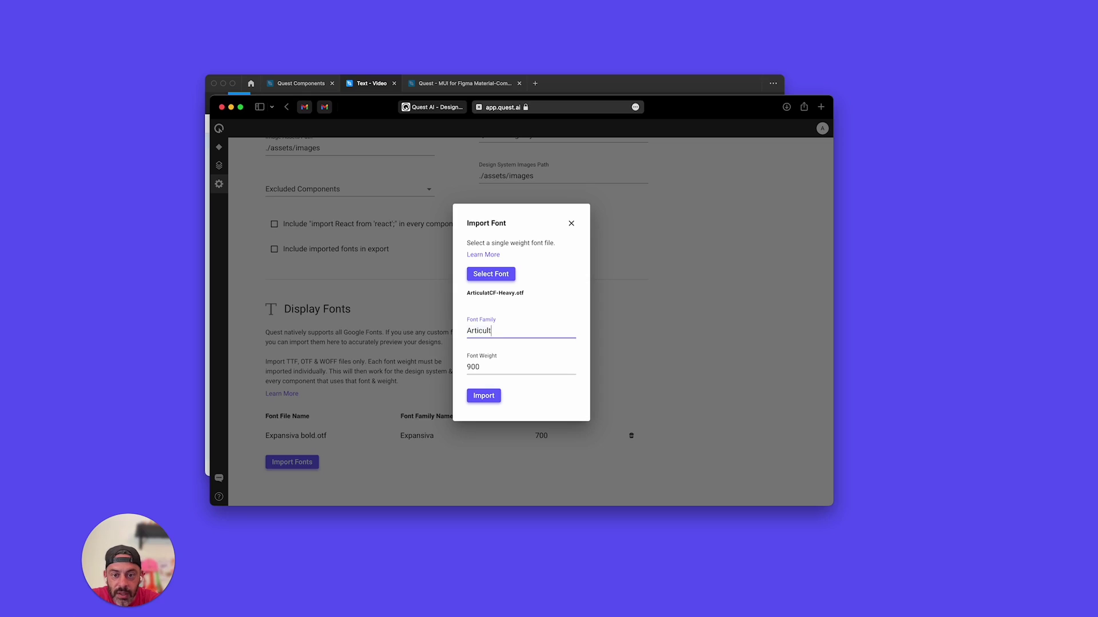
pyautogui.press('BackSpace')
pyautogui.write('at')
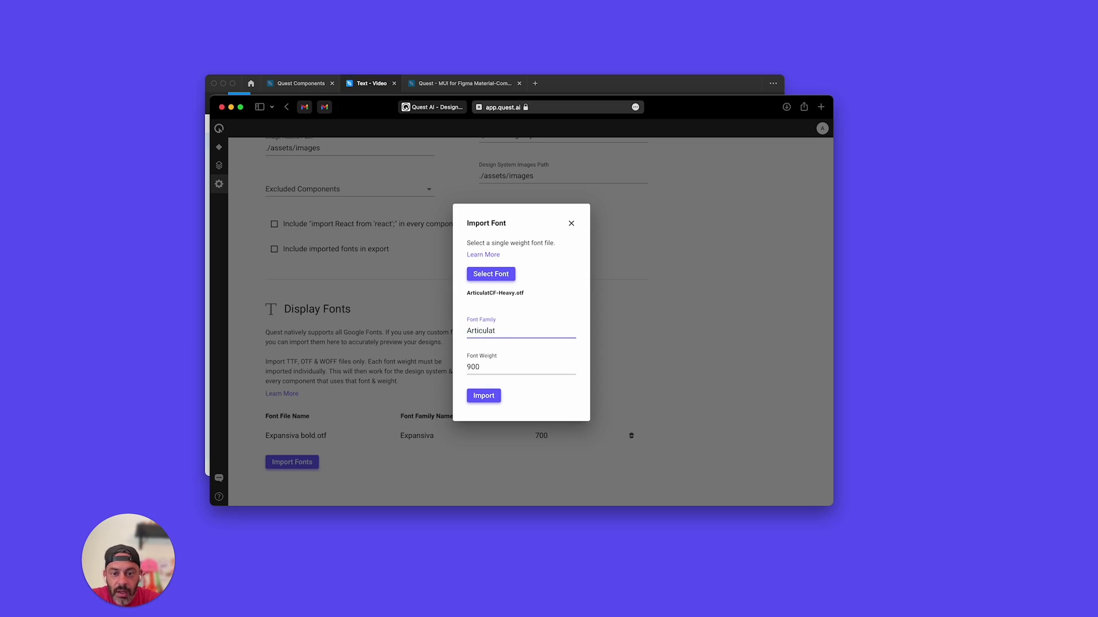
pyautogui.write(' CF')
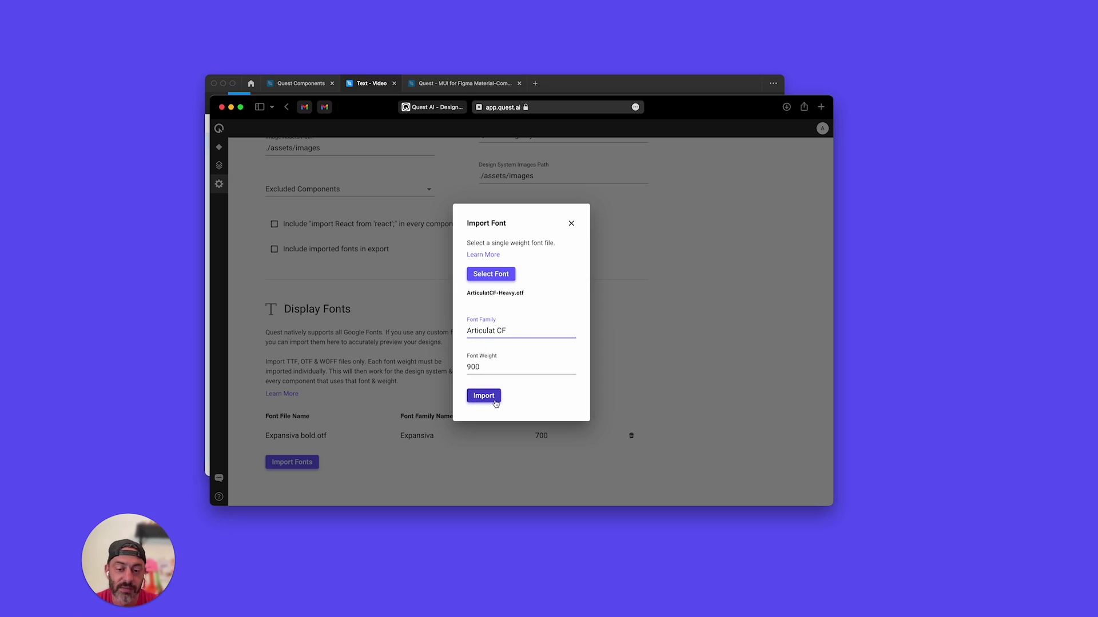
pyautogui.click(495, 402)
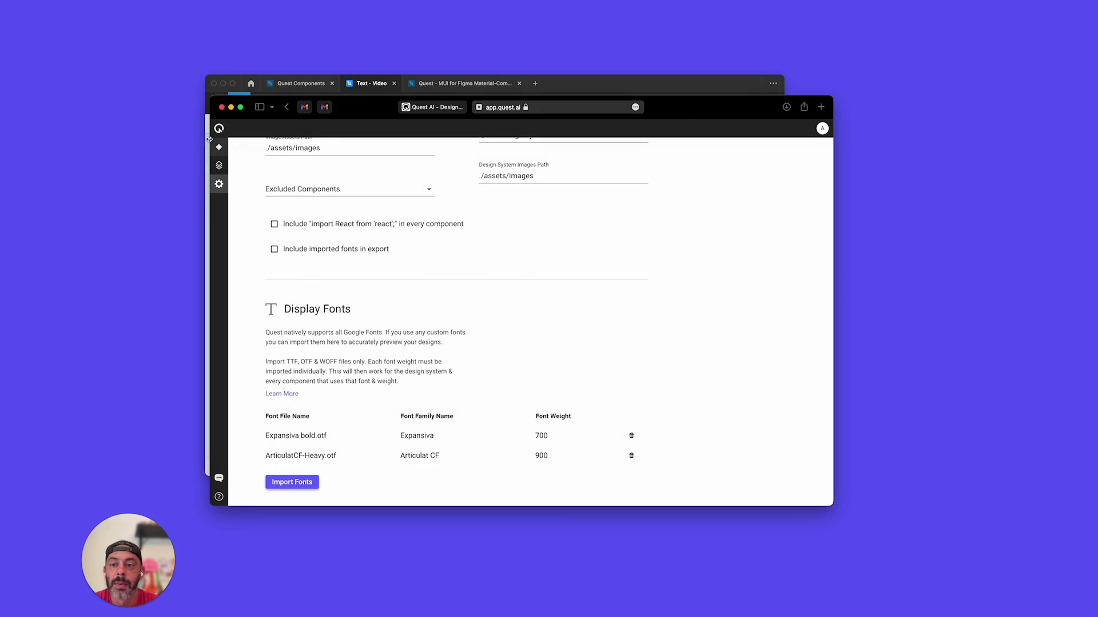
# Return to the Trusted by component preview and check the heading and paragraph text against the imported font.
pyautogui.click(223, 149)
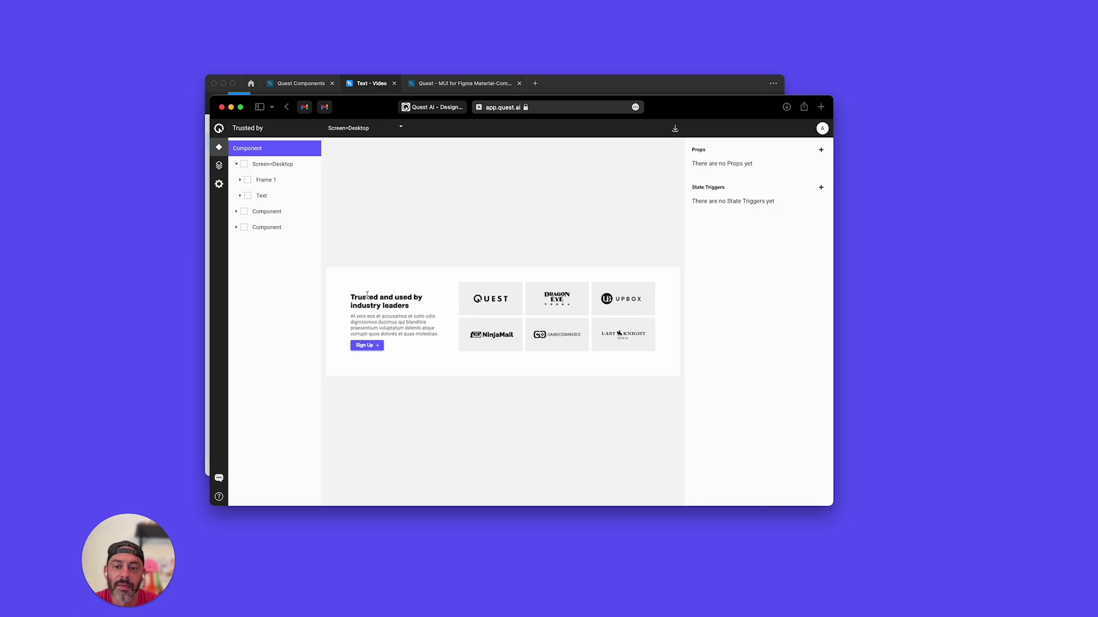
pyautogui.moveTo(350, 296); pyautogui.dragTo(411, 310)
pyautogui.click(411, 309)
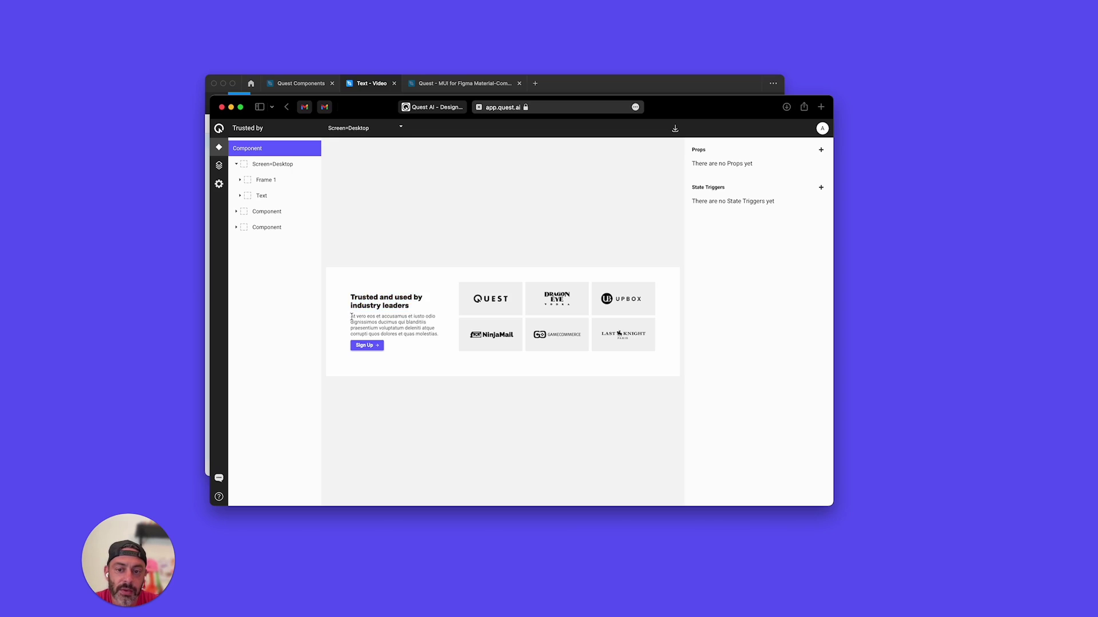
pyautogui.moveTo(350, 314); pyautogui.dragTo(421, 309)
pyautogui.click(442, 340)
pyautogui.click(351, 315)
pyautogui.click(421, 308)
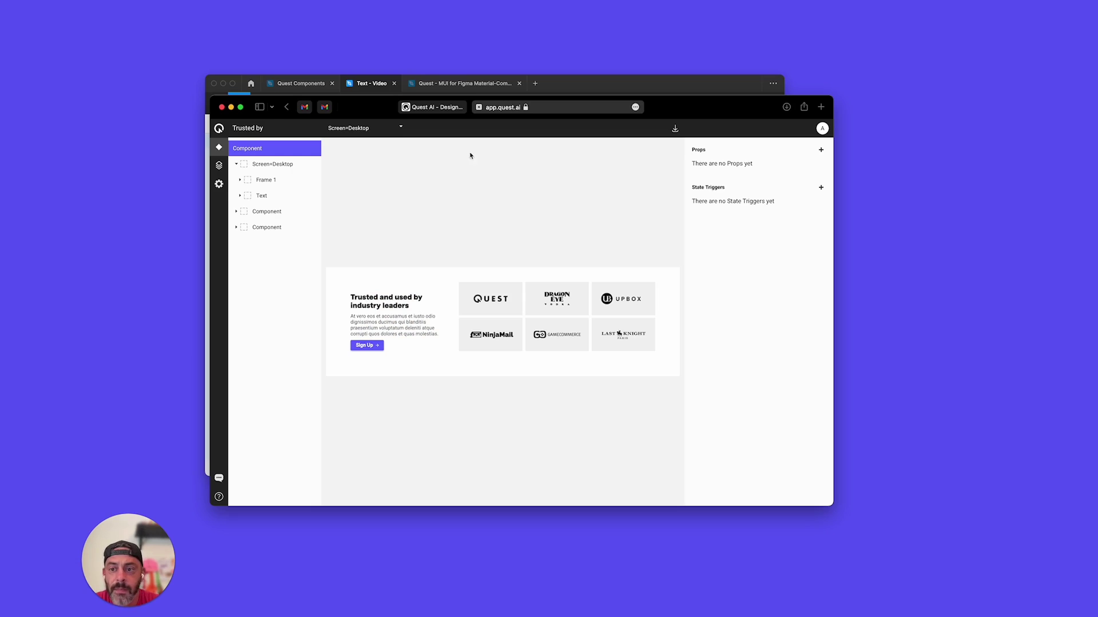
# Enable including imported fonts in the export in the app settings and review the display fonts list.
pyautogui.click(218, 185)
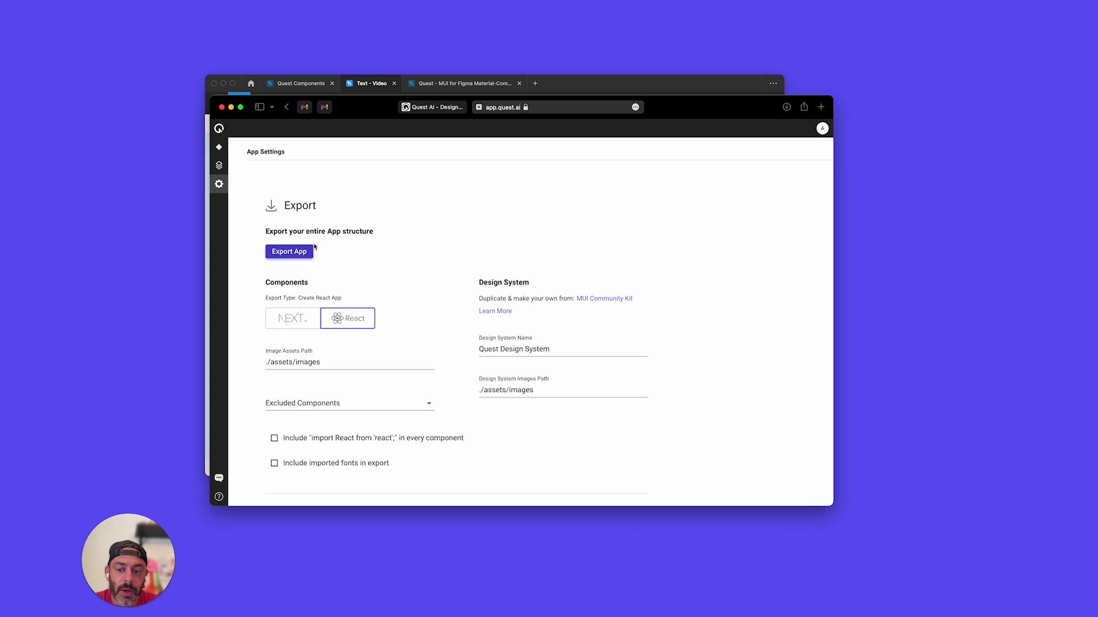
pyautogui.scroll(-3, 445, 314)
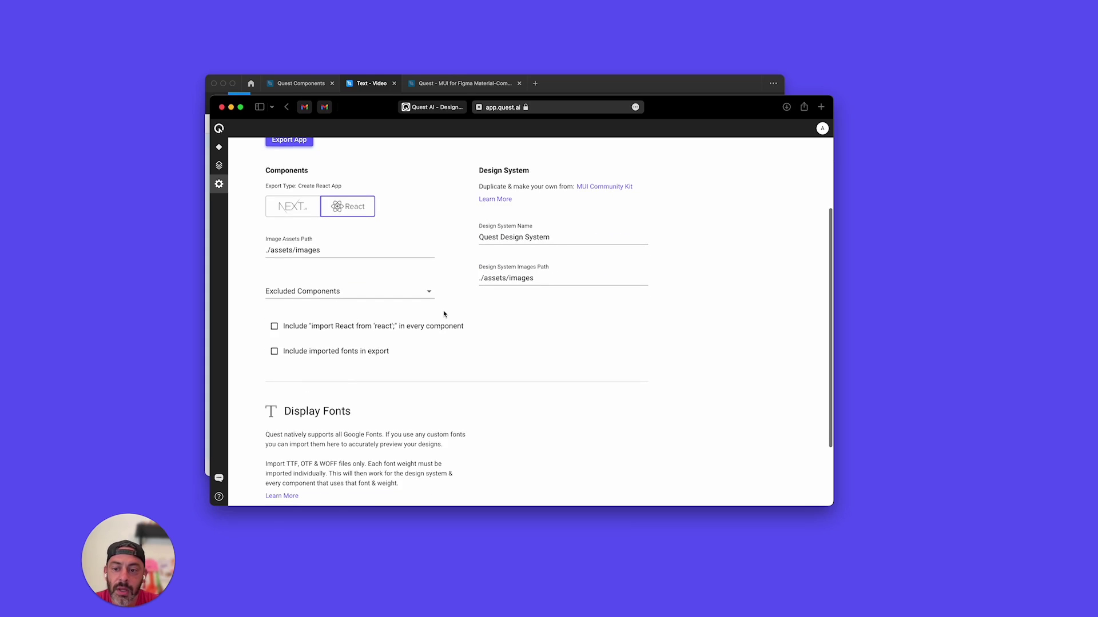
pyautogui.click(275, 352)
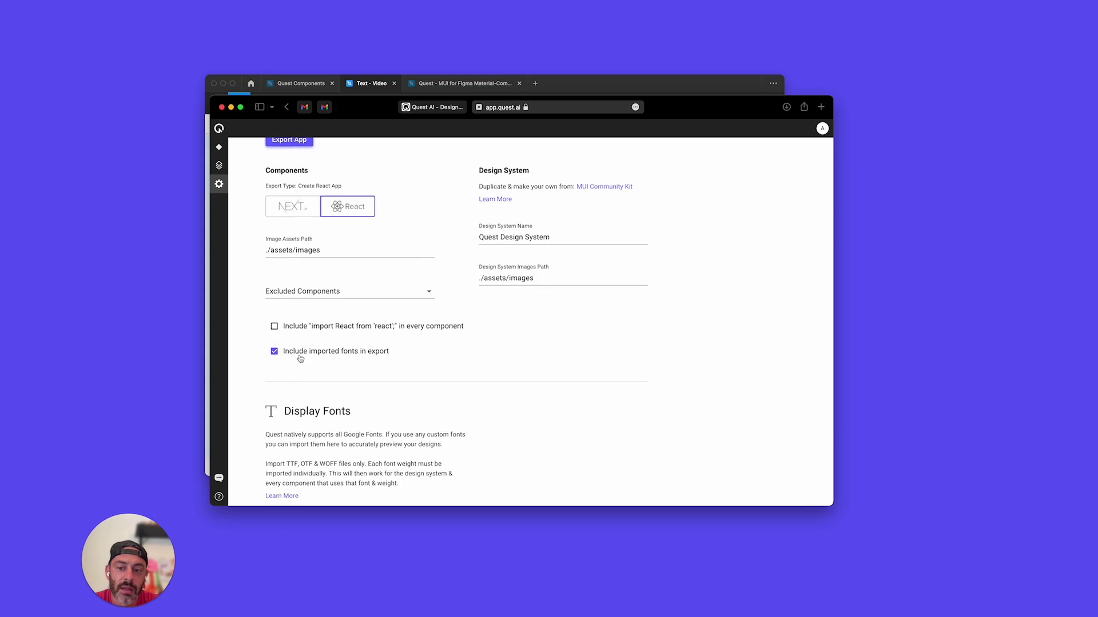
pyautogui.scroll(-3, 418, 356)
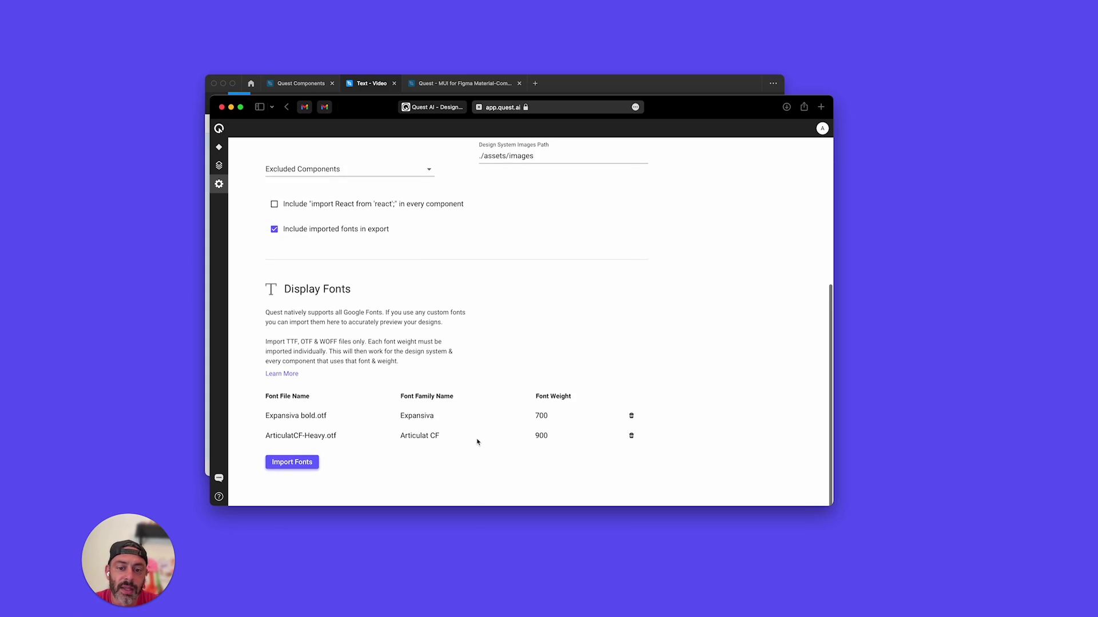
pyautogui.scroll(4, 478, 443)
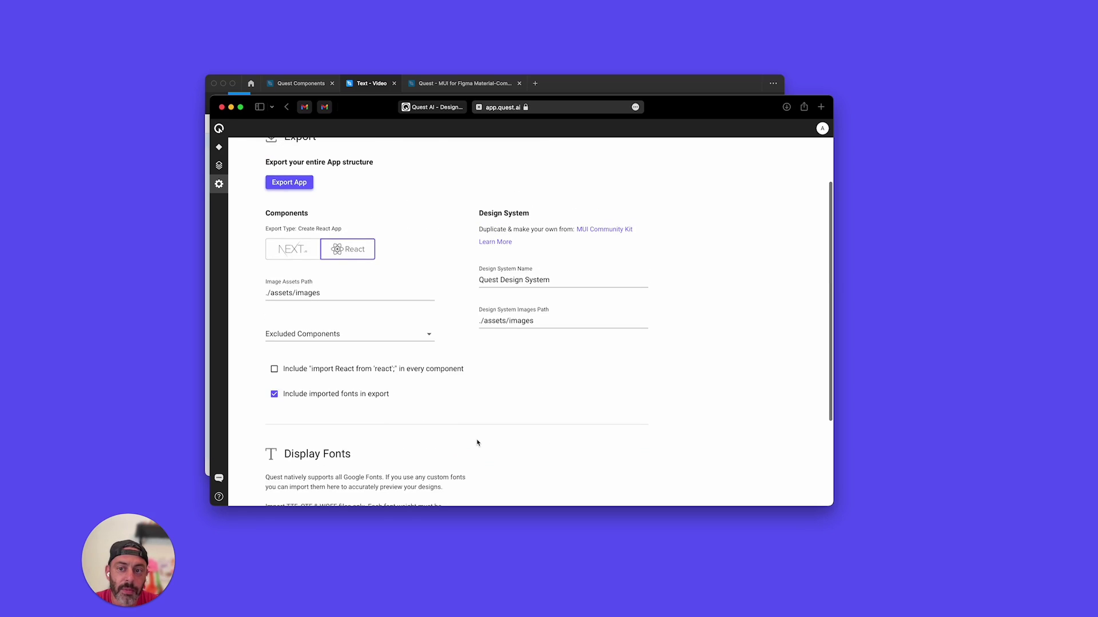
pyautogui.scroll(2, 477, 442)
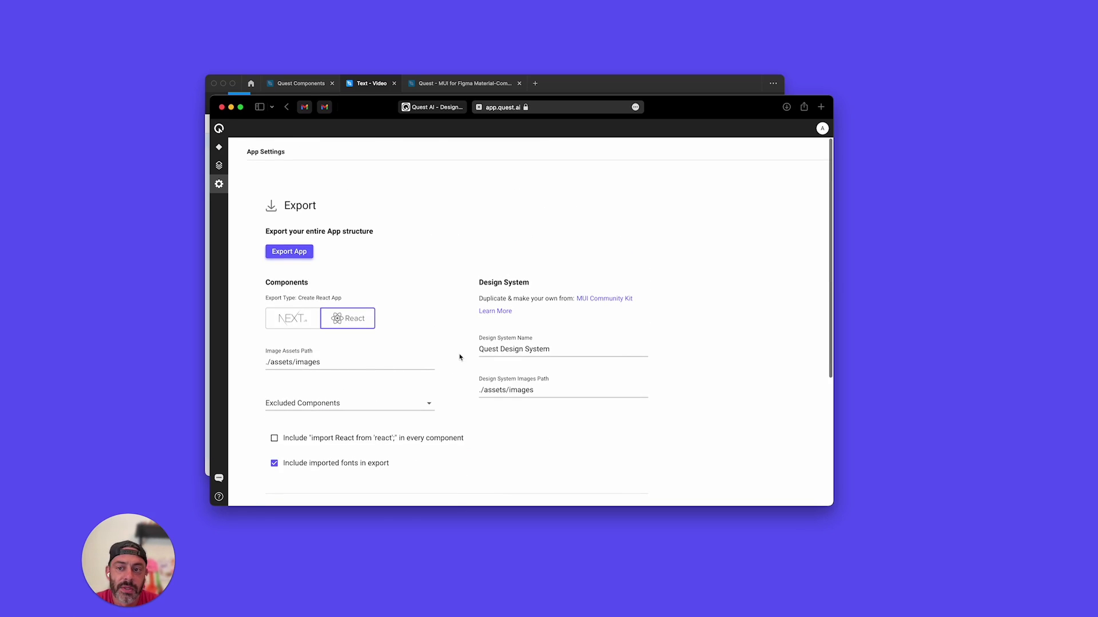